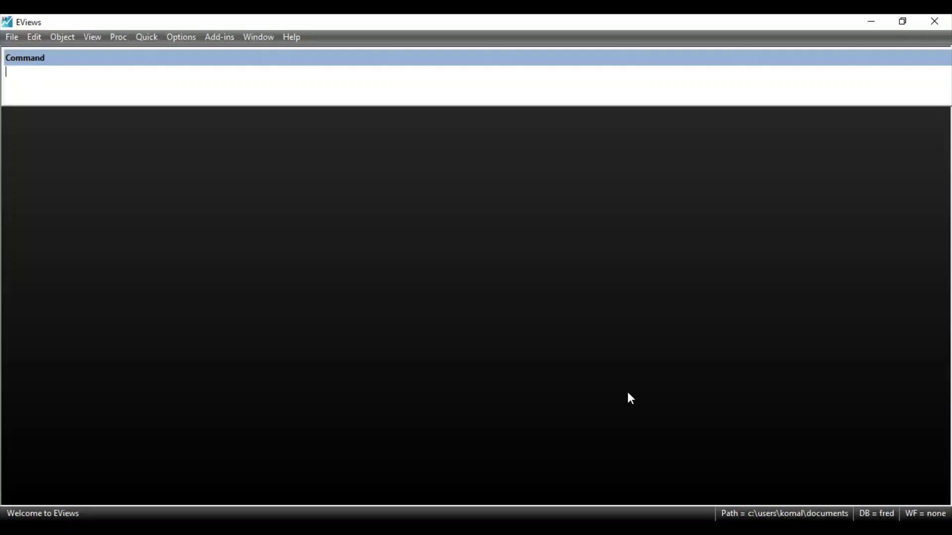
- Open the Ramsey Excel file from the Desktop folder as a foreign data workfile
{"action": "left_click", "coordinate": [9, 39]}
{"action": "mouse_move", "coordinate": [44, 71]}
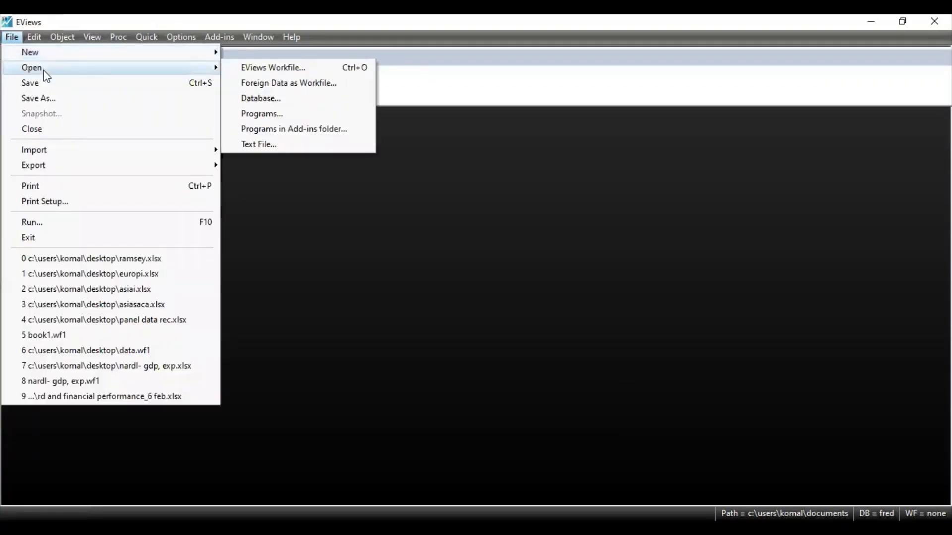
{"action": "left_click", "coordinate": [252, 84]}
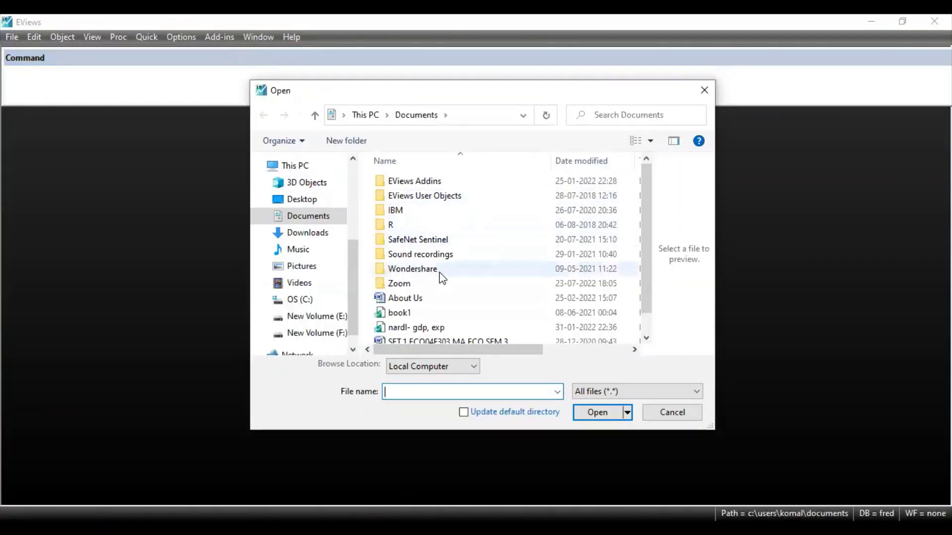
{"action": "scroll", "coordinate": [439, 272], "scroll_direction": "down", "scroll_amount": 1}
{"action": "scroll", "coordinate": [439, 272], "scroll_direction": "up", "scroll_amount": 1}
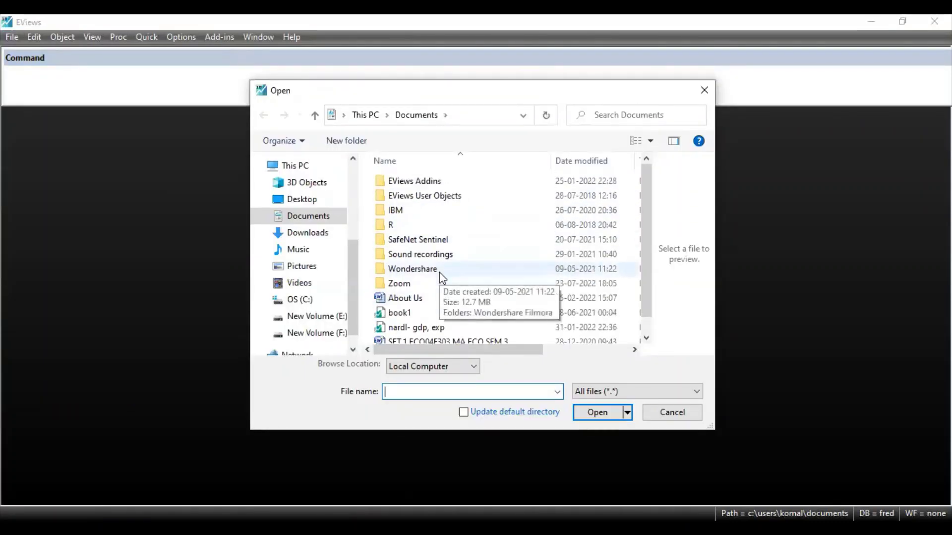
{"action": "left_click", "coordinate": [300, 199]}
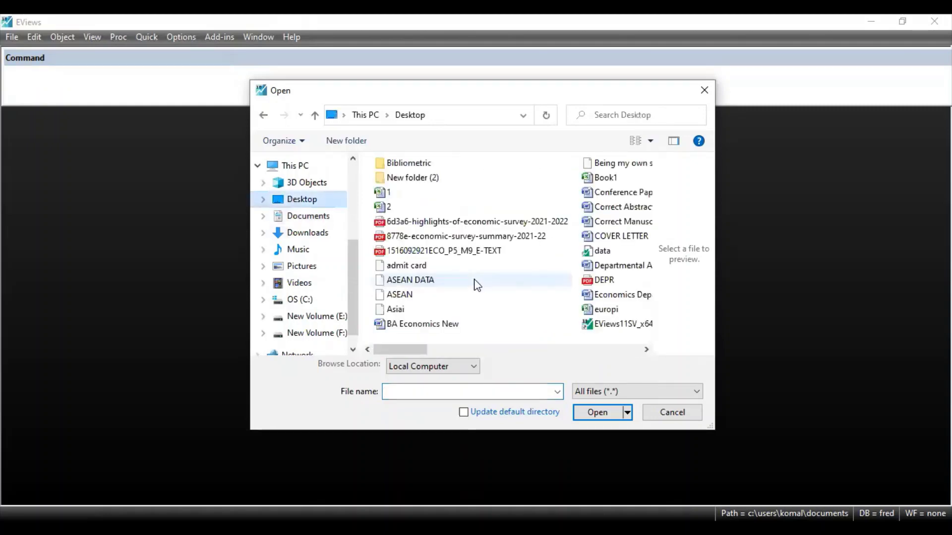
{"action": "scroll", "coordinate": [476, 285], "scroll_direction": "down", "scroll_amount": 4}
{"action": "scroll", "coordinate": [476, 284], "scroll_direction": "up", "scroll_amount": 1}
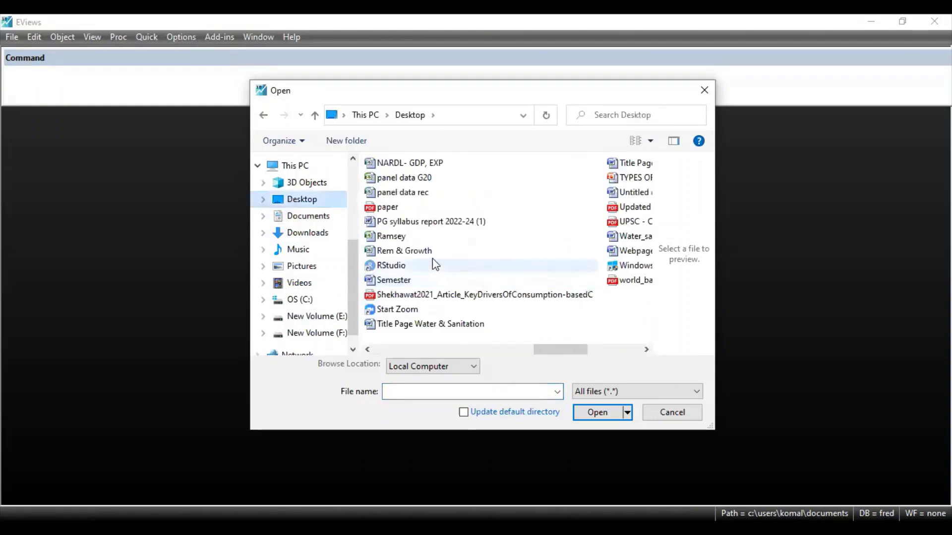
{"action": "left_click", "coordinate": [411, 236]}
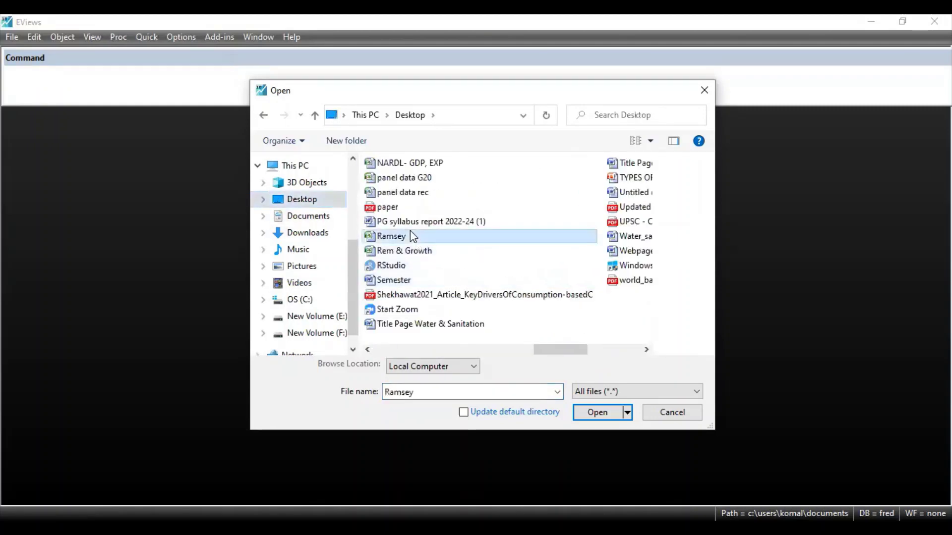
{"action": "left_click", "coordinate": [604, 413]}
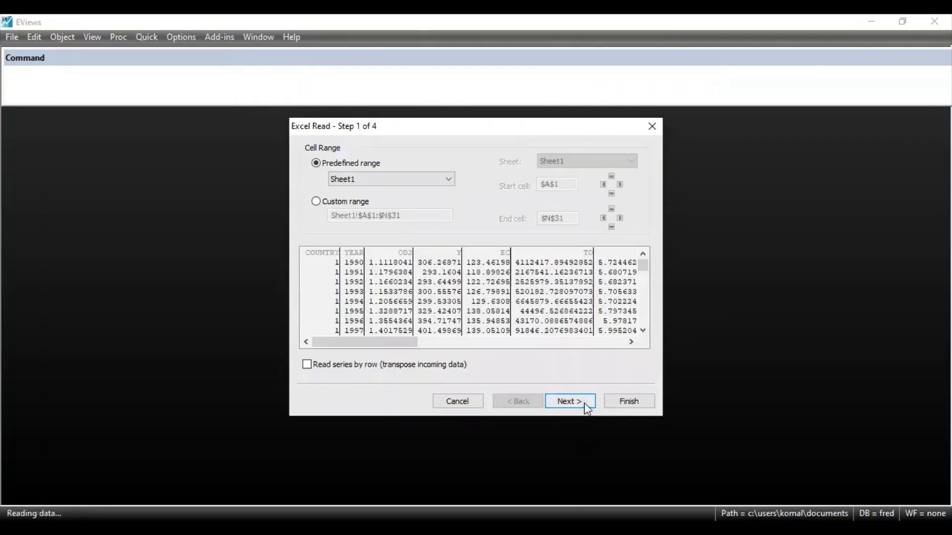
- Import Sheet1 into a new workfile with the Unstructured / Undated structure, and shrink the command area to uncover the workfile window
{"action": "left_click", "coordinate": [584, 403]}
{"action": "left_click", "coordinate": [584, 403]}
{"action": "left_click", "coordinate": [584, 403]}
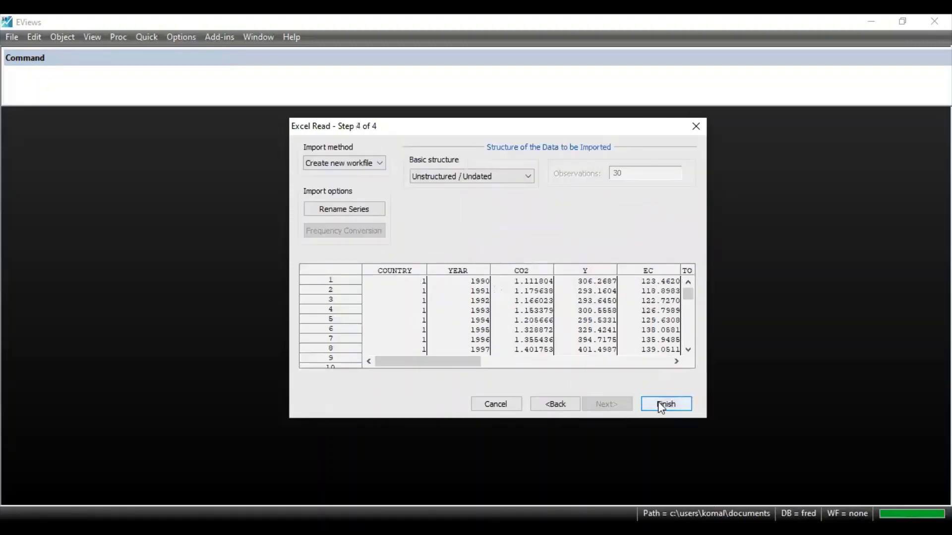
{"action": "left_click", "coordinate": [648, 401]}
{"action": "left_click", "coordinate": [505, 291]}
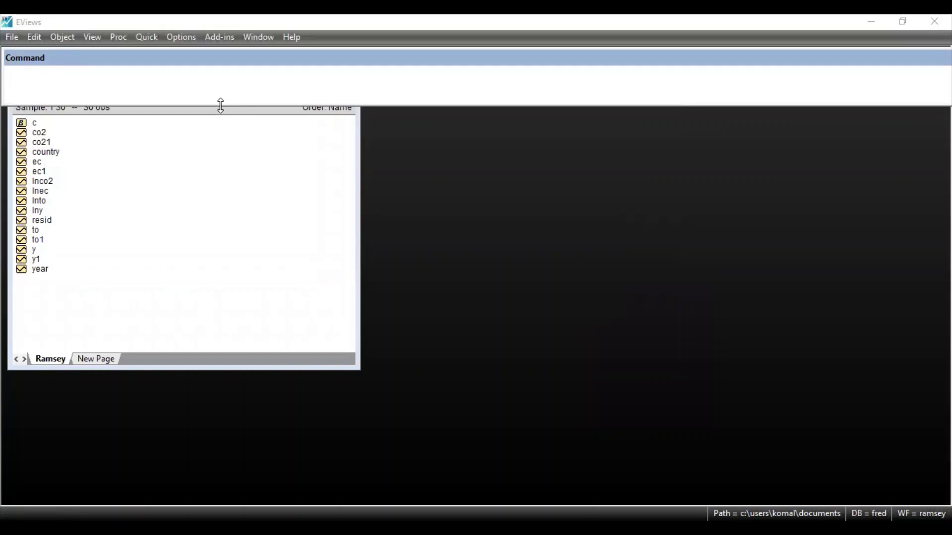
{"action": "left_click_drag", "start_coordinate": [221, 106], "coordinate": [233, 72]}
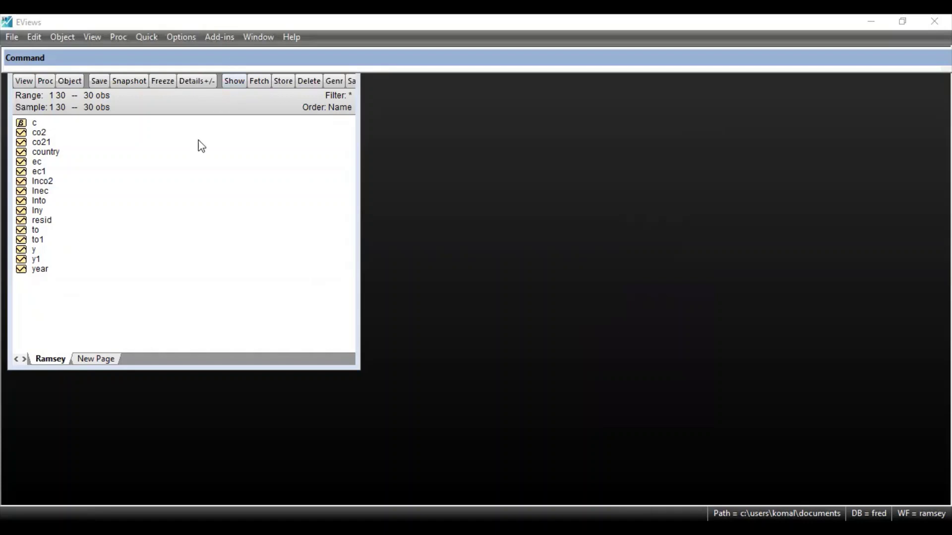
- Estimate a least squares equation of co2 on ec, to, y and a constant over sample 1 30
{"action": "left_click", "coordinate": [48, 132]}
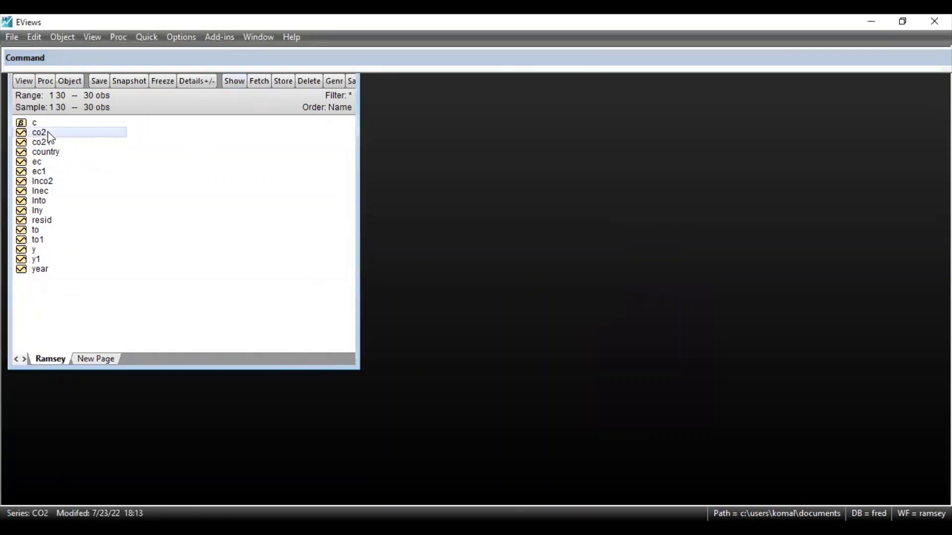
{"action": "left_click", "coordinate": [50, 162], "text": "ctrl"}
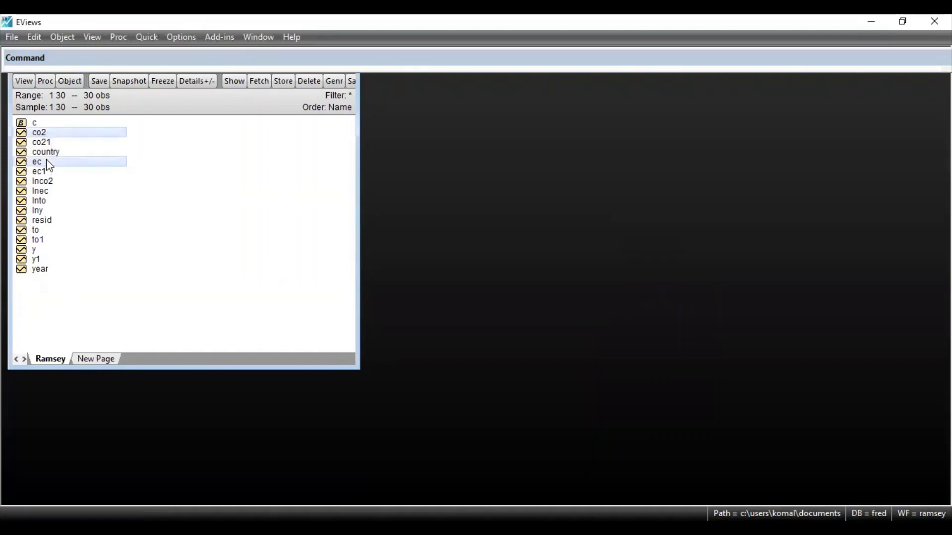
{"action": "left_click", "coordinate": [49, 229], "text": "ctrl"}
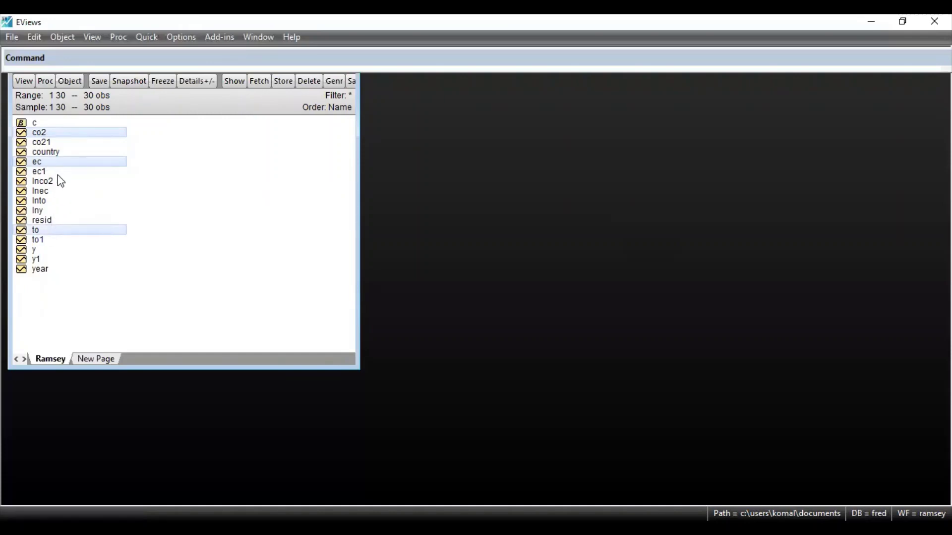
{"action": "left_click", "coordinate": [39, 251], "text": "ctrl"}
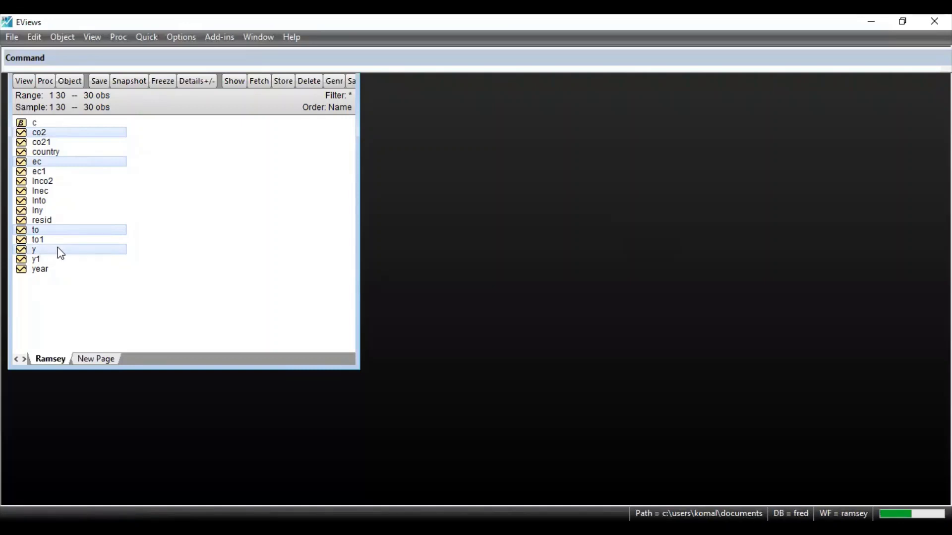
{"action": "right_click", "coordinate": [60, 253]}
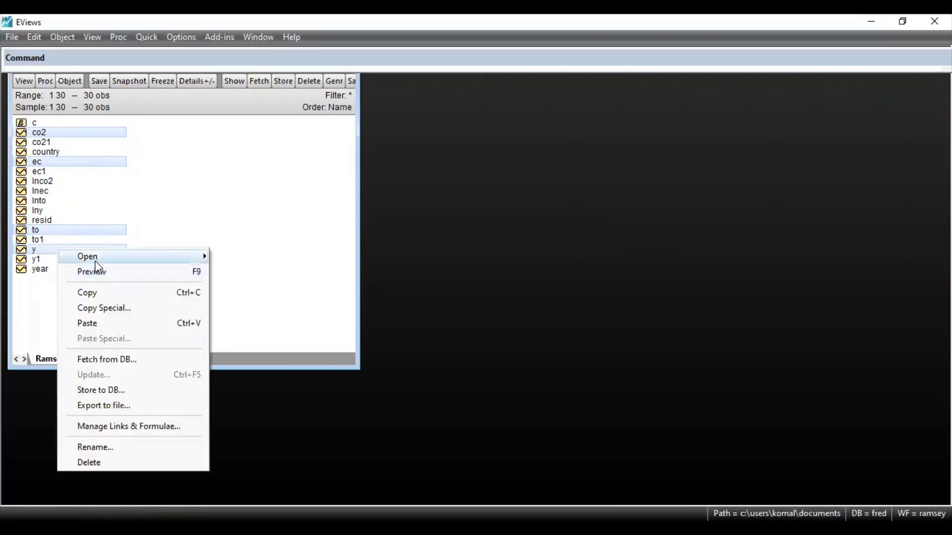
{"action": "mouse_move", "coordinate": [67, 257]}
{"action": "left_click", "coordinate": [234, 273]}
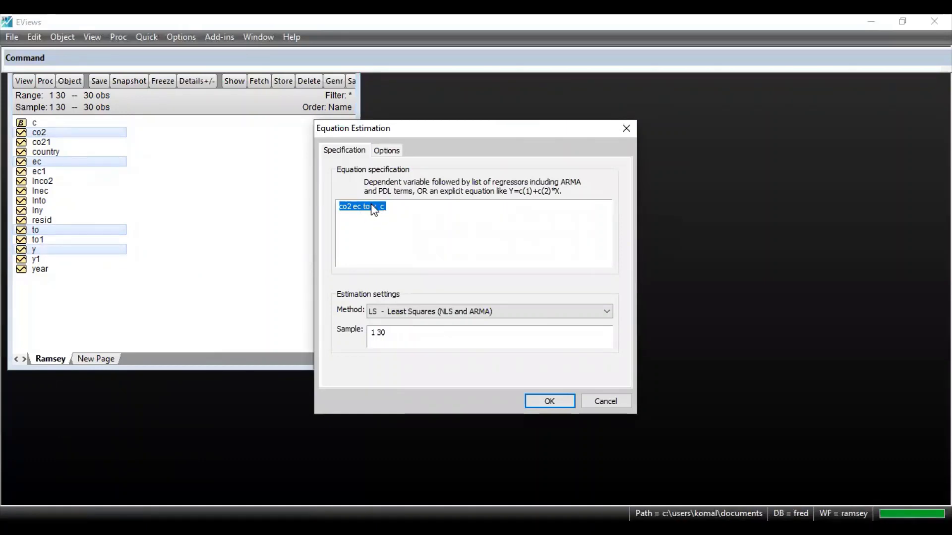
{"action": "left_click", "coordinate": [549, 402]}
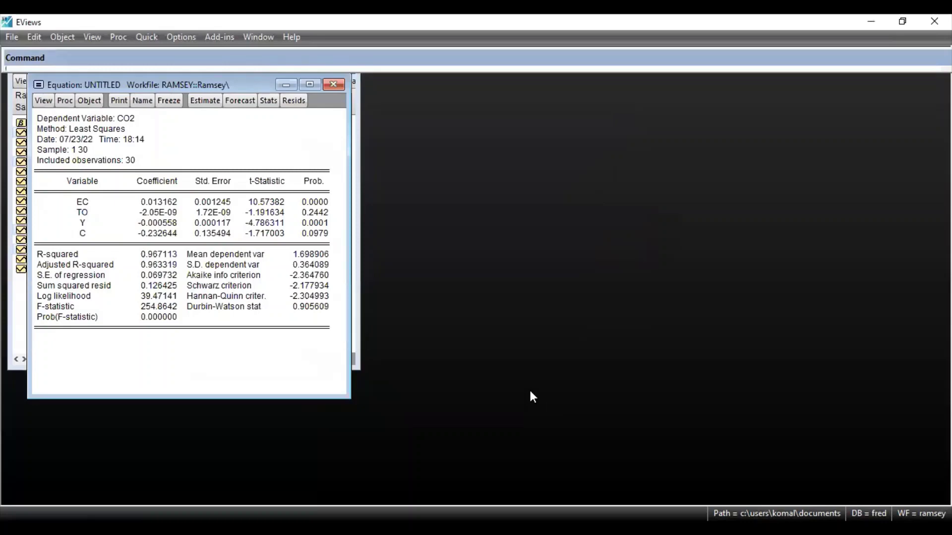
- Run the Ramsey RESET test on the co2 equation with 1 fitted term, and close the untitled equation, deleting it
{"action": "left_click", "coordinate": [48, 99]}
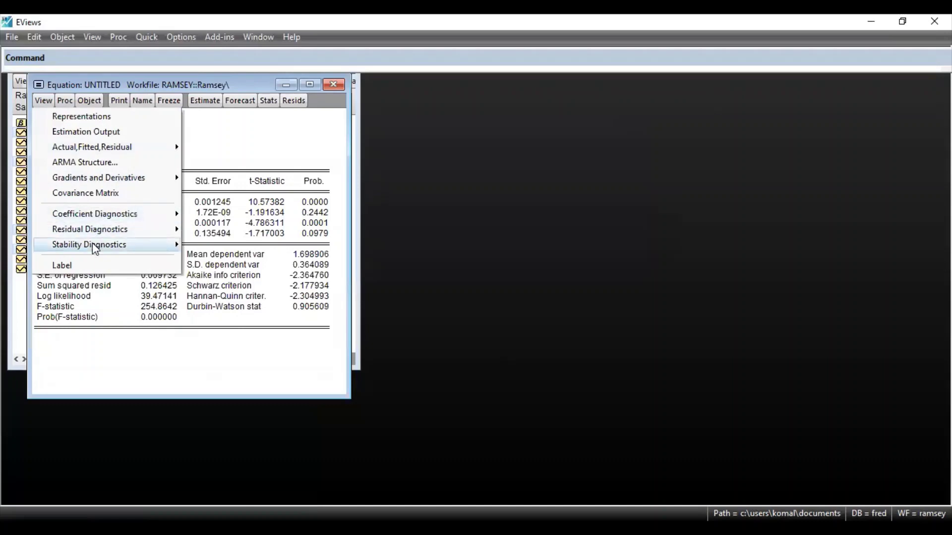
{"action": "mouse_move", "coordinate": [96, 248]}
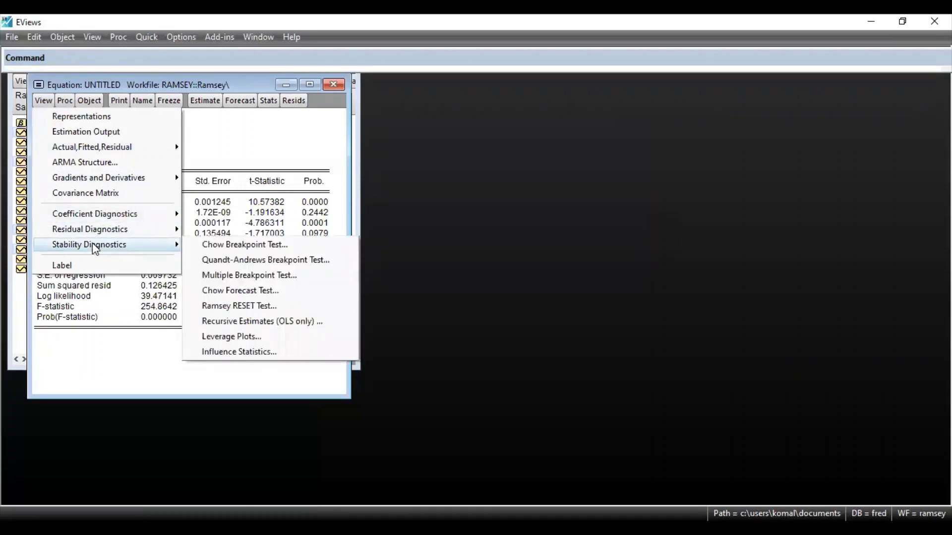
{"action": "left_click", "coordinate": [212, 307]}
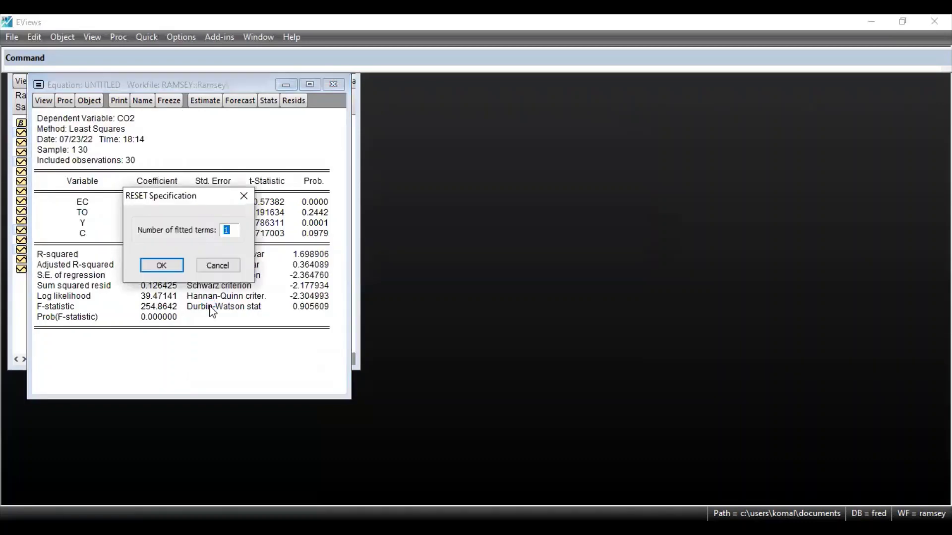
{"action": "left_click", "coordinate": [164, 271]}
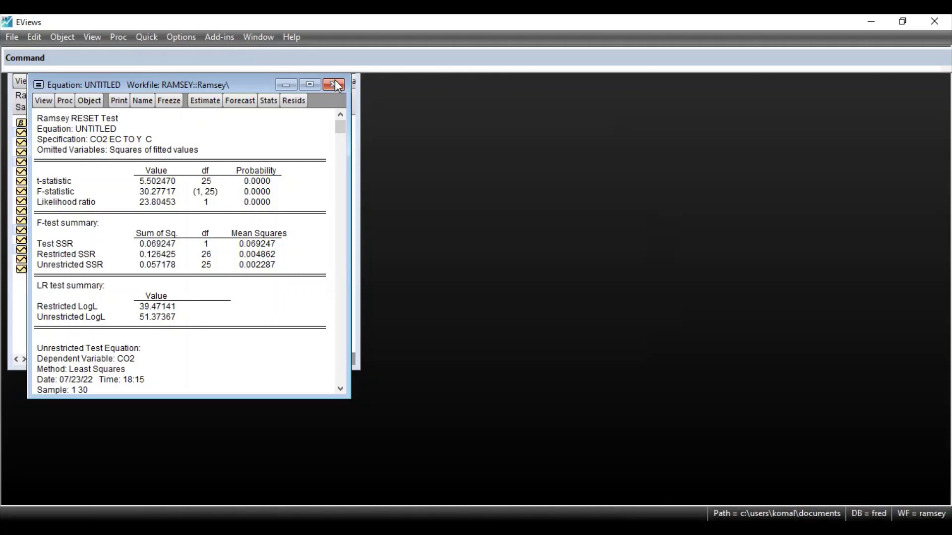
{"action": "left_click", "coordinate": [334, 85]}
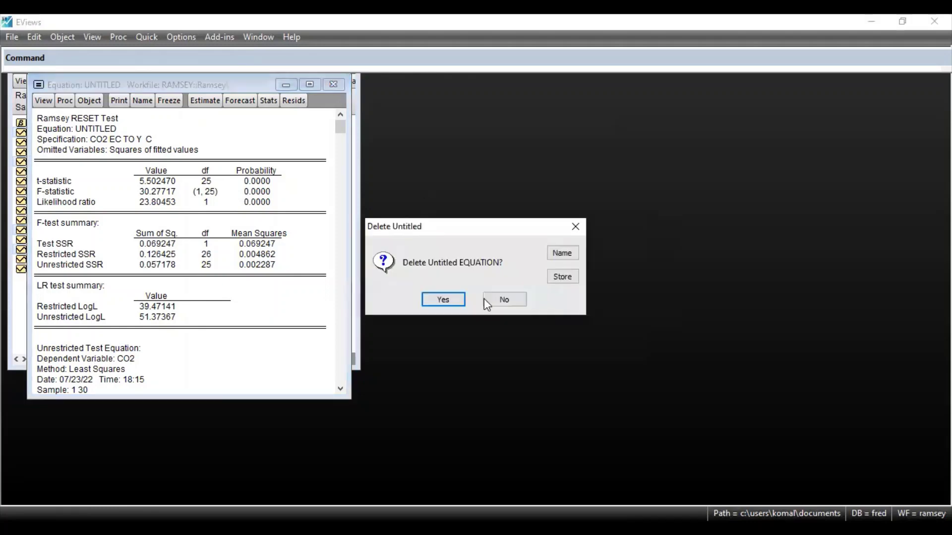
{"action": "left_click", "coordinate": [459, 298]}
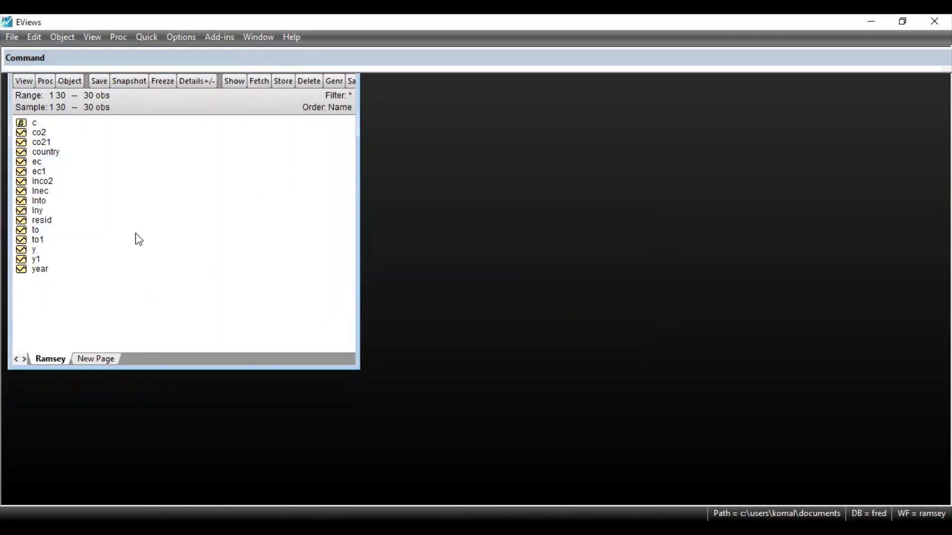
- Estimate a least squares equation of lnco2 on lnec, lnto, lny and a constant over sample 1 30
{"action": "left_click", "coordinate": [50, 184]}
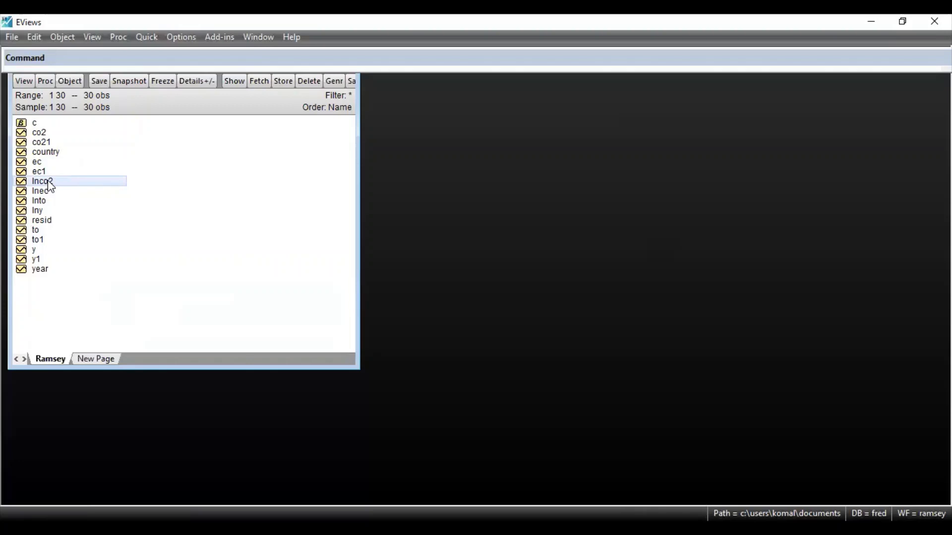
{"action": "left_click", "coordinate": [48, 194], "text": "ctrl"}
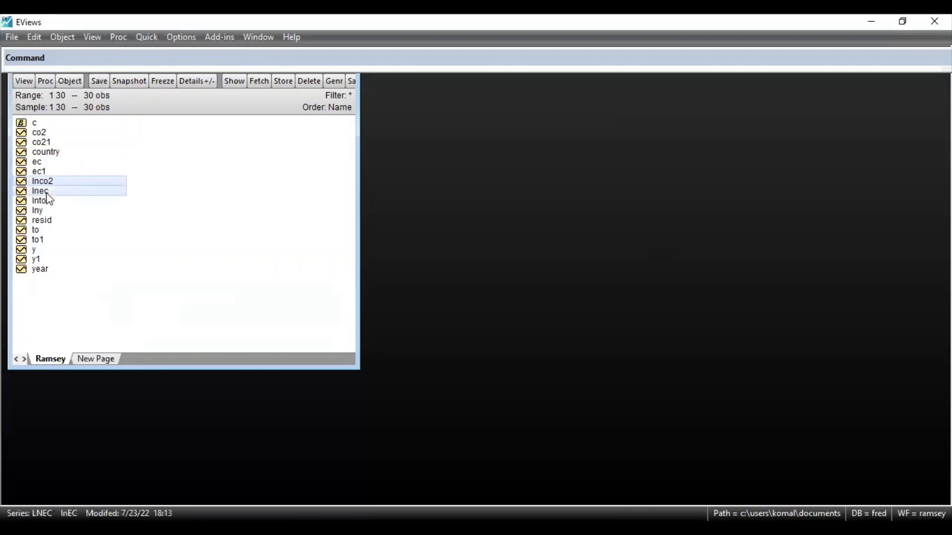
{"action": "left_click", "coordinate": [48, 200], "text": "ctrl"}
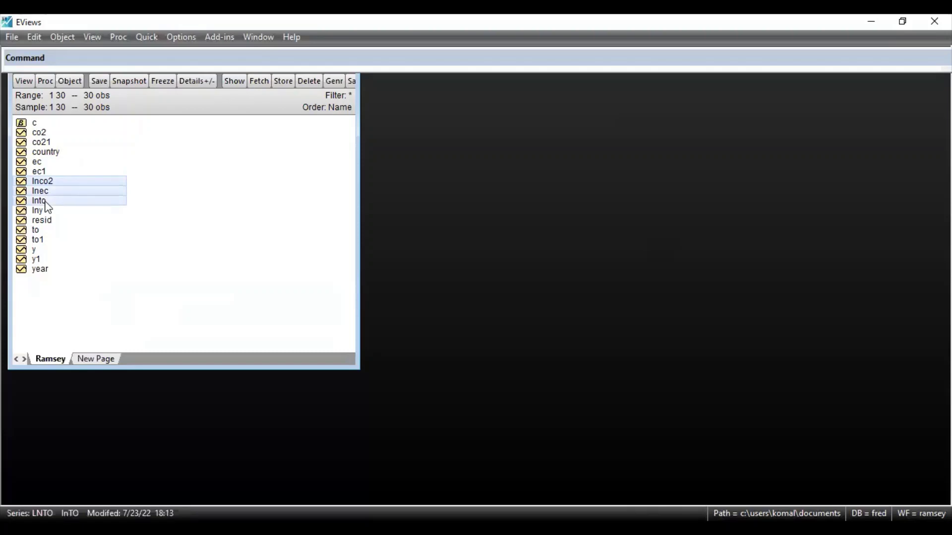
{"action": "left_click", "coordinate": [48, 211], "text": "ctrl"}
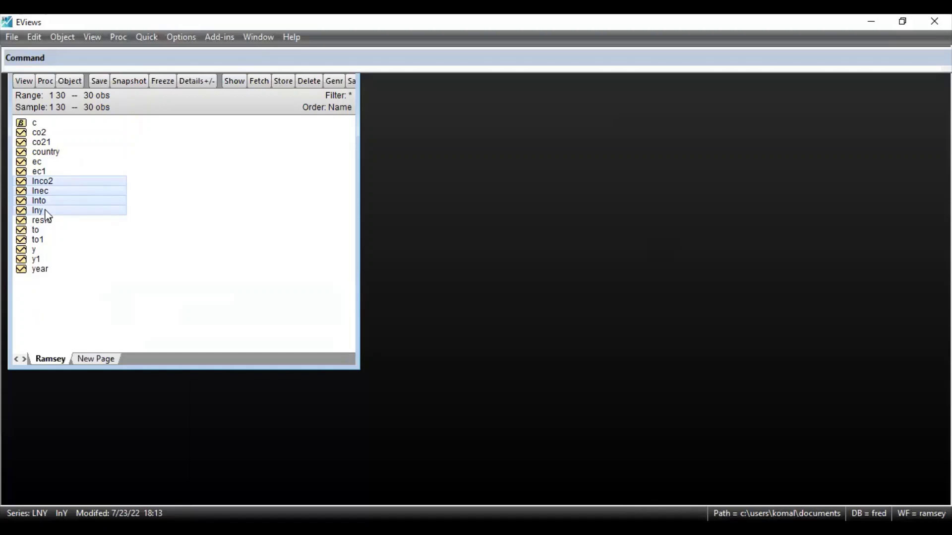
{"action": "right_click", "coordinate": [54, 209]}
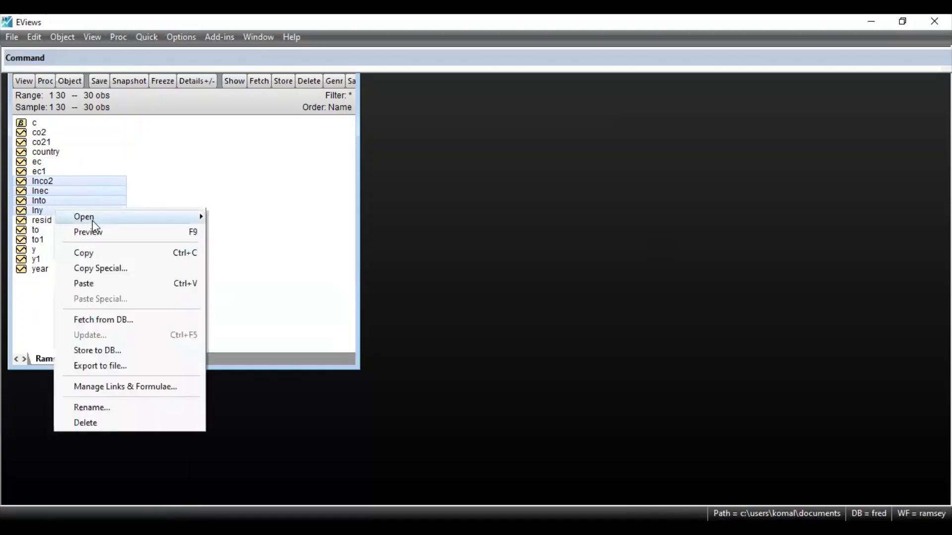
{"action": "mouse_move", "coordinate": [129, 219]}
{"action": "left_click", "coordinate": [243, 233]}
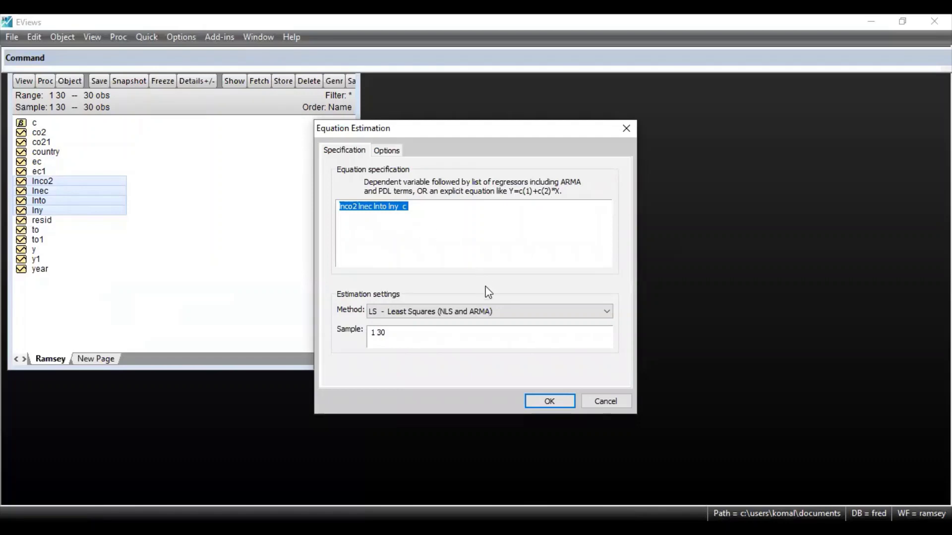
{"action": "left_click", "coordinate": [543, 401]}
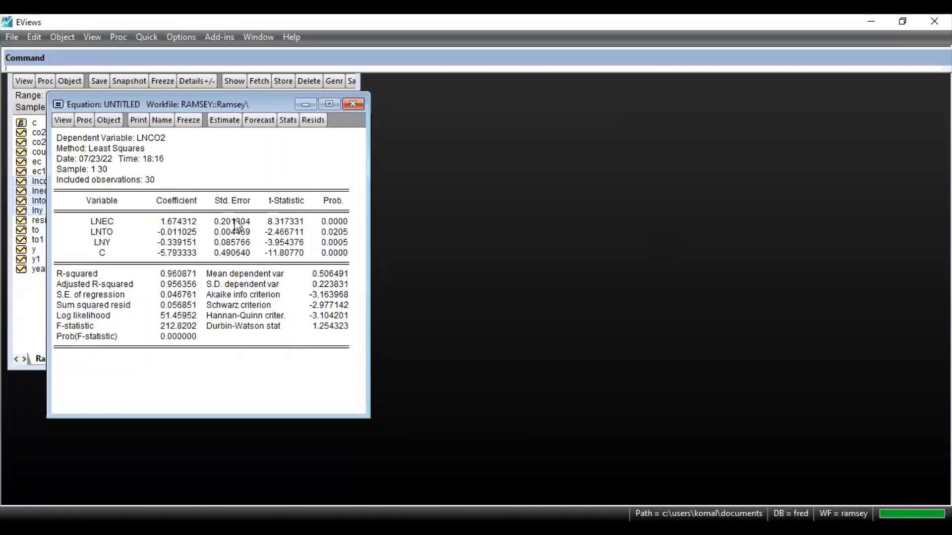
- Run the Ramsey RESET test on the lnco2 equation with 1 fitted term, and close the untitled equation, deleting it
{"action": "left_click", "coordinate": [68, 124]}
{"action": "mouse_move", "coordinate": [108, 267]}
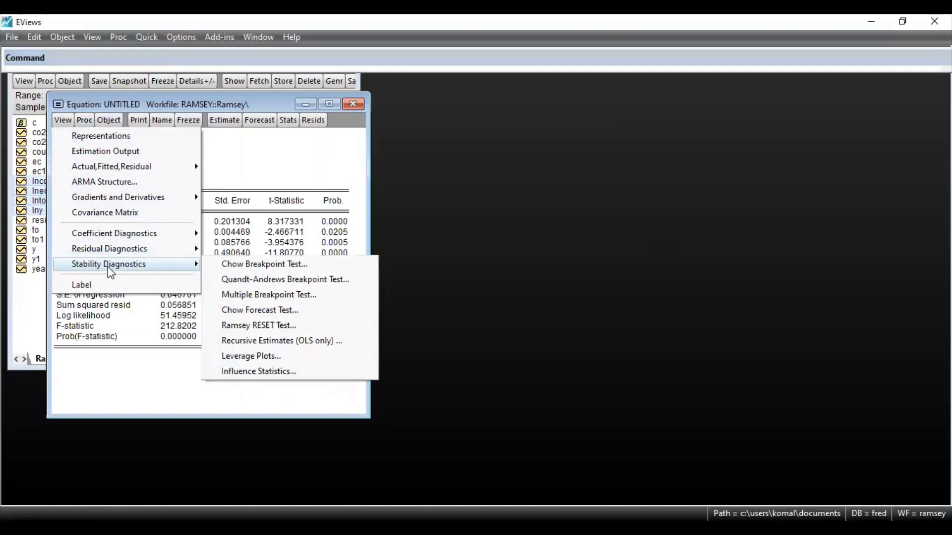
{"action": "left_click", "coordinate": [238, 328]}
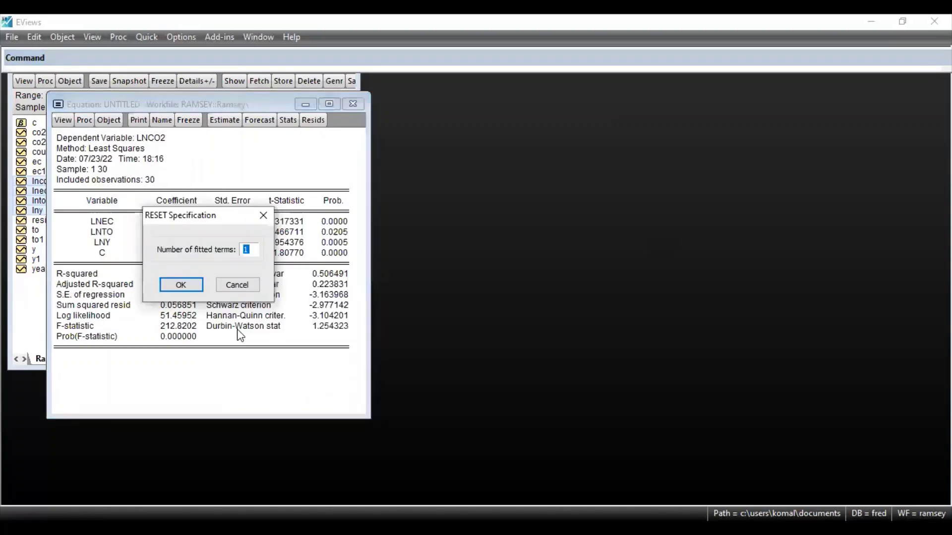
{"action": "left_click", "coordinate": [187, 290]}
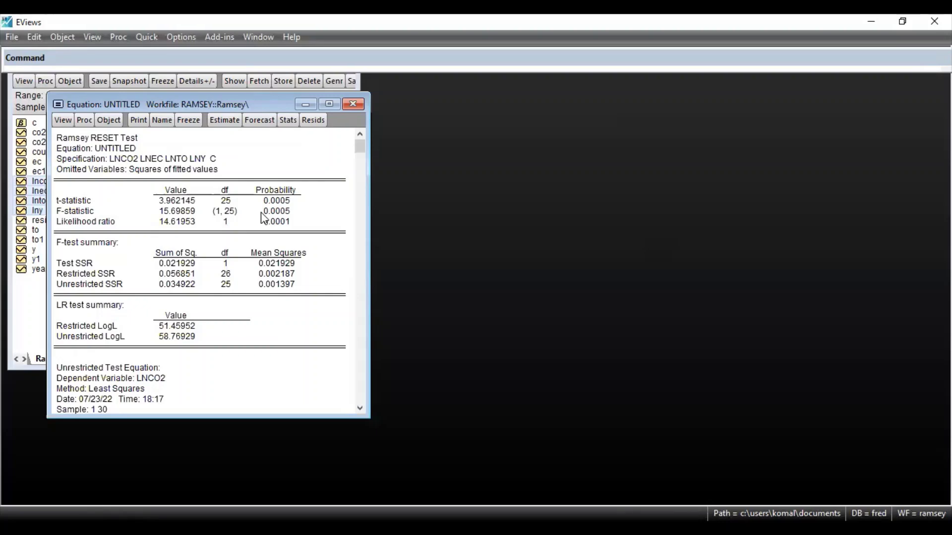
{"action": "left_click", "coordinate": [353, 105]}
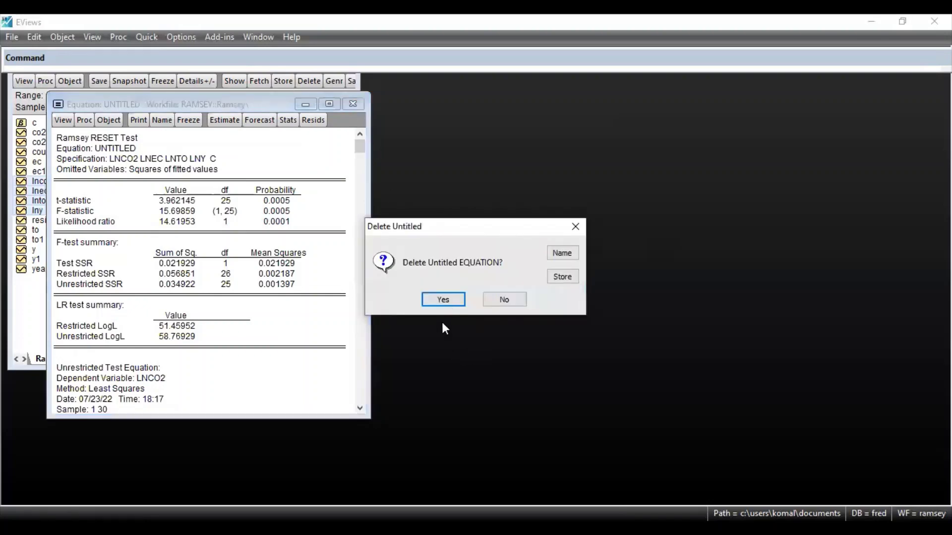
{"action": "left_click", "coordinate": [443, 300]}
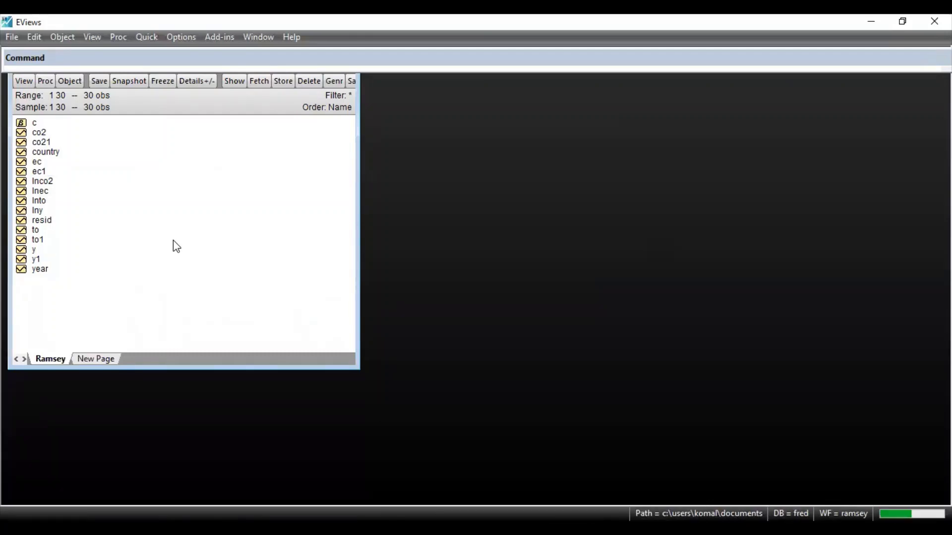
- Estimate a least squares equation of co21 on to1, y1, ec1 and a constant over sample 1 30
{"action": "left_click", "coordinate": [46, 142]}
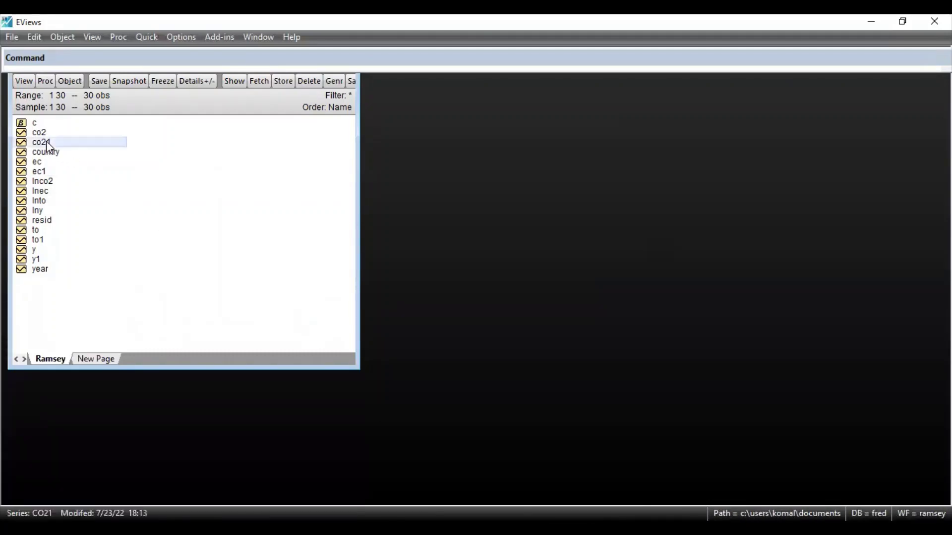
{"action": "left_click", "coordinate": [44, 240], "text": "ctrl"}
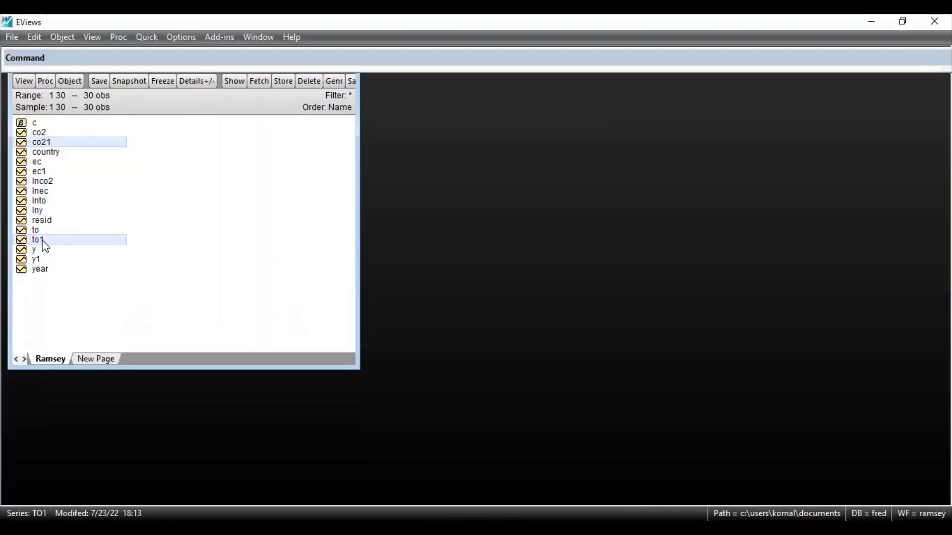
{"action": "left_click", "coordinate": [47, 263], "text": "ctrl"}
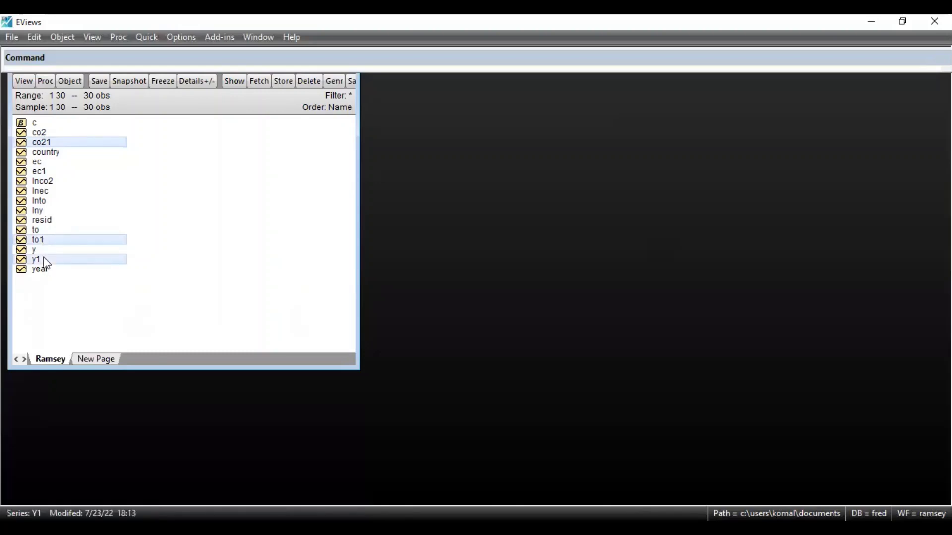
{"action": "left_click", "coordinate": [54, 173], "text": "ctrl"}
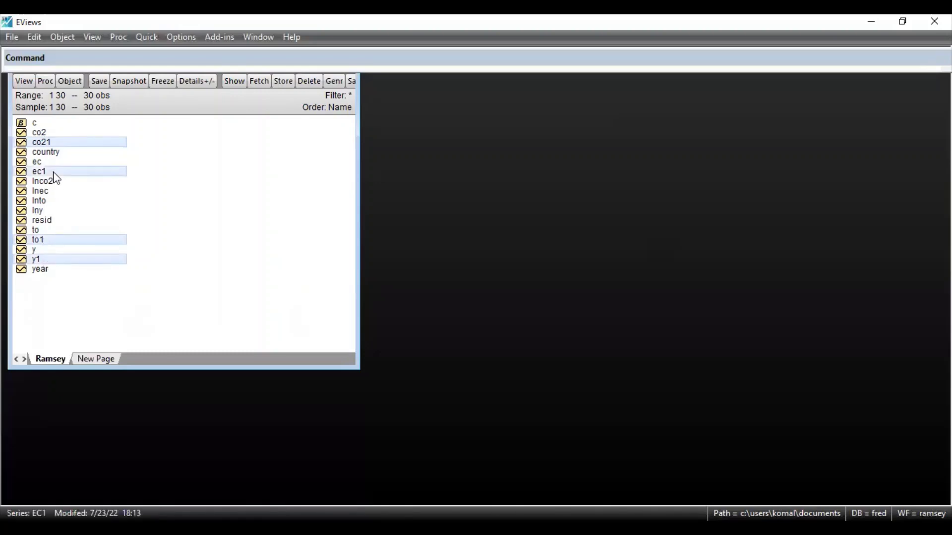
{"action": "right_click", "coordinate": [85, 267]}
{"action": "mouse_move", "coordinate": [111, 270]}
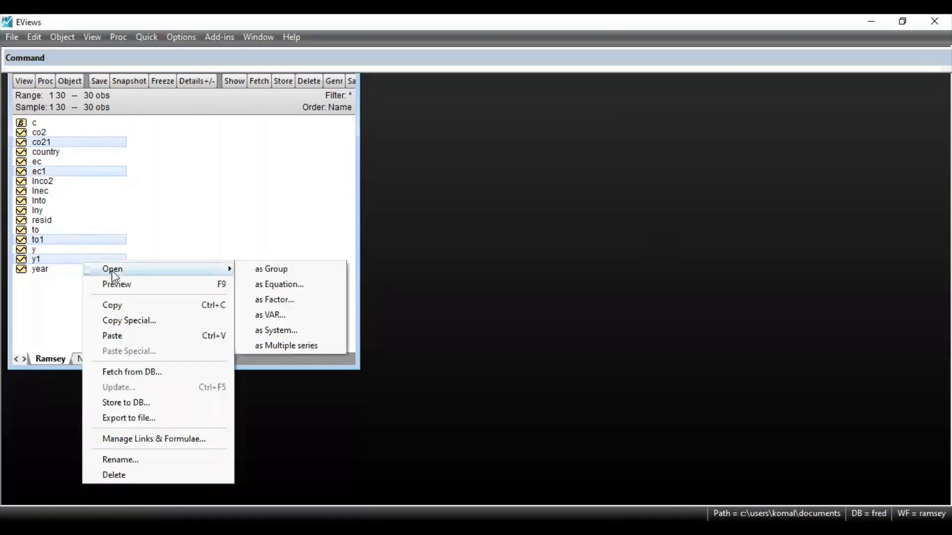
{"action": "left_click", "coordinate": [263, 286]}
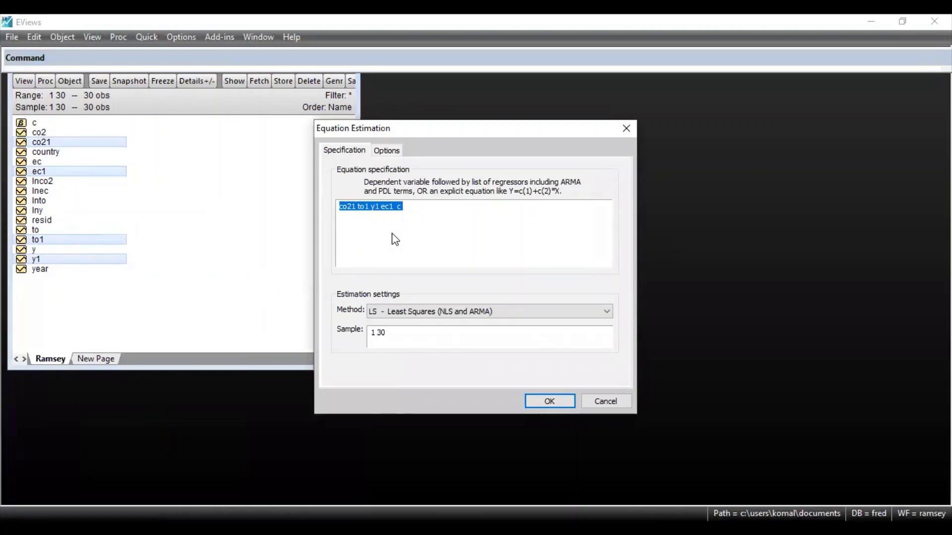
{"action": "left_click", "coordinate": [564, 403]}
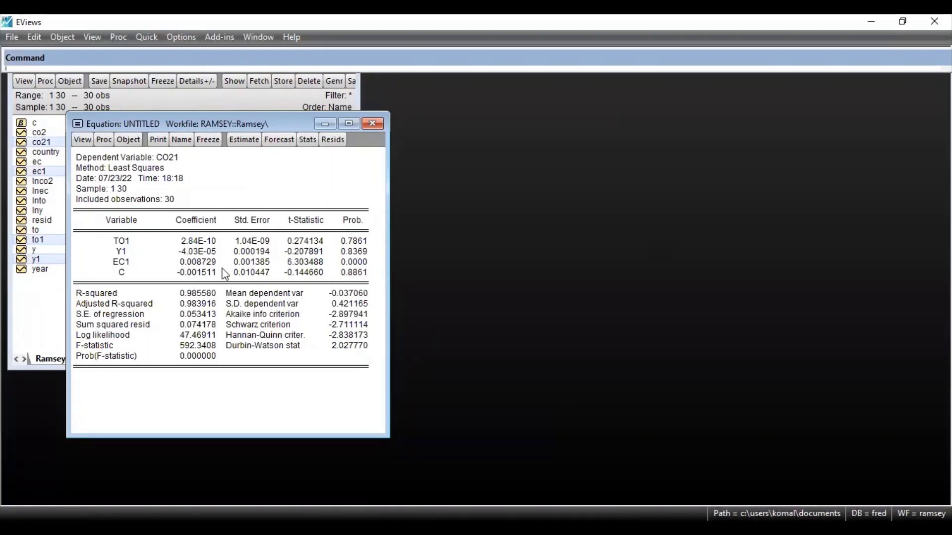
- Run the Ramsey RESET test on the co21 equation with 1 fitted term
{"action": "left_click", "coordinate": [82, 142]}
{"action": "mouse_move", "coordinate": [122, 289]}
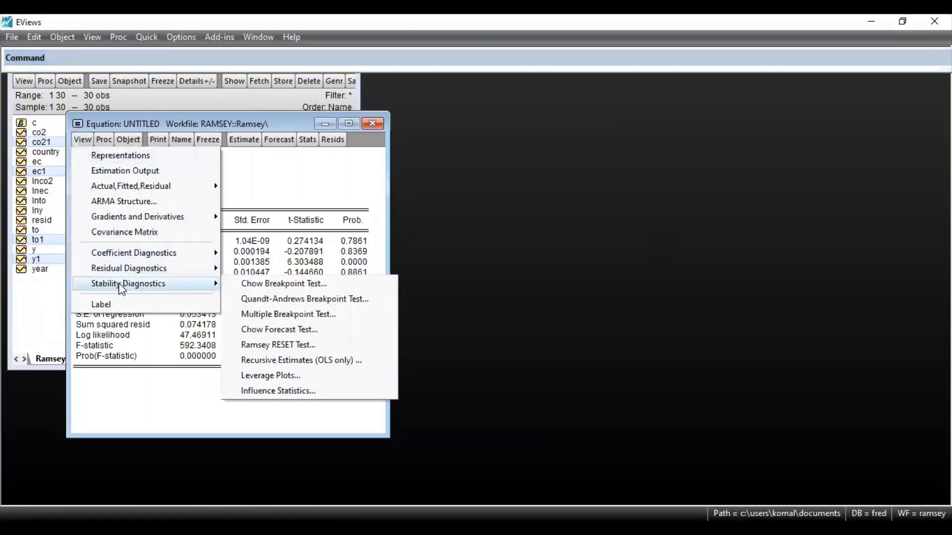
{"action": "left_click", "coordinate": [253, 345]}
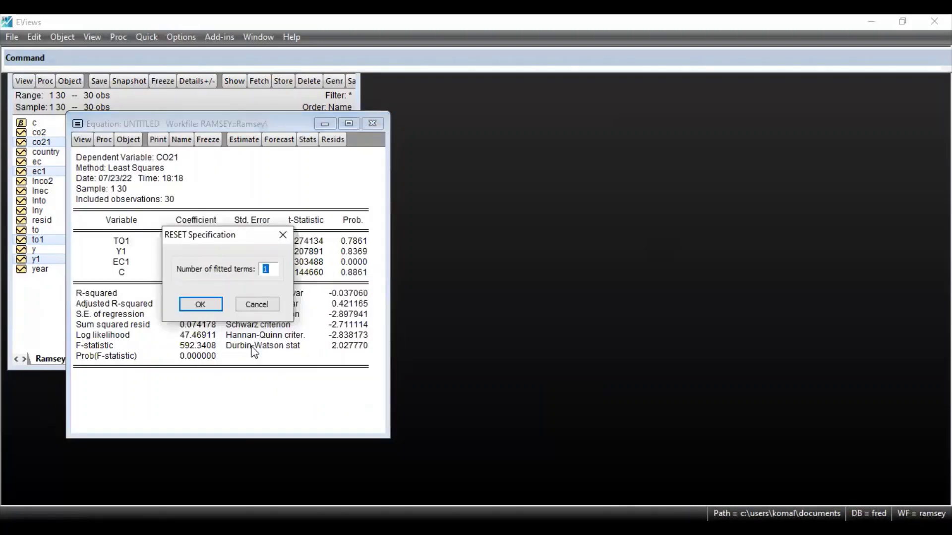
{"action": "left_click", "coordinate": [211, 306]}
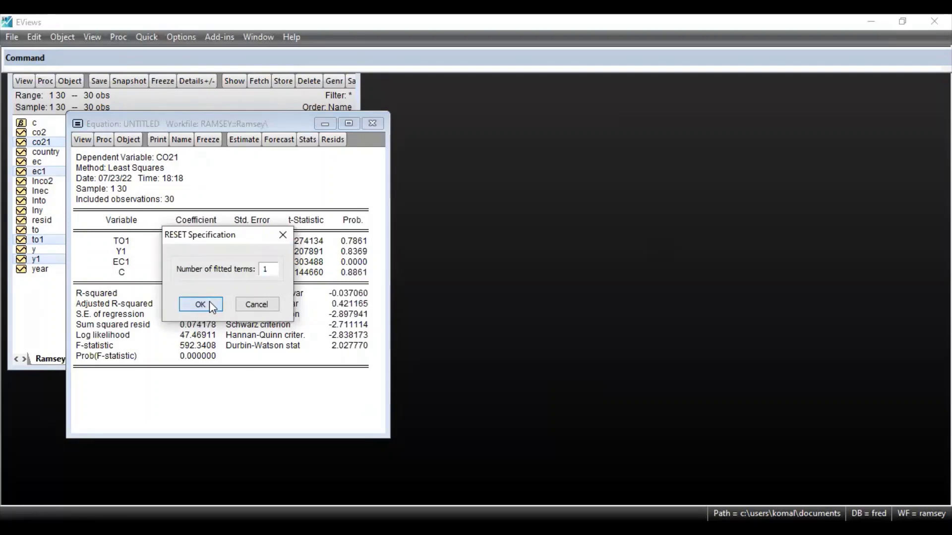